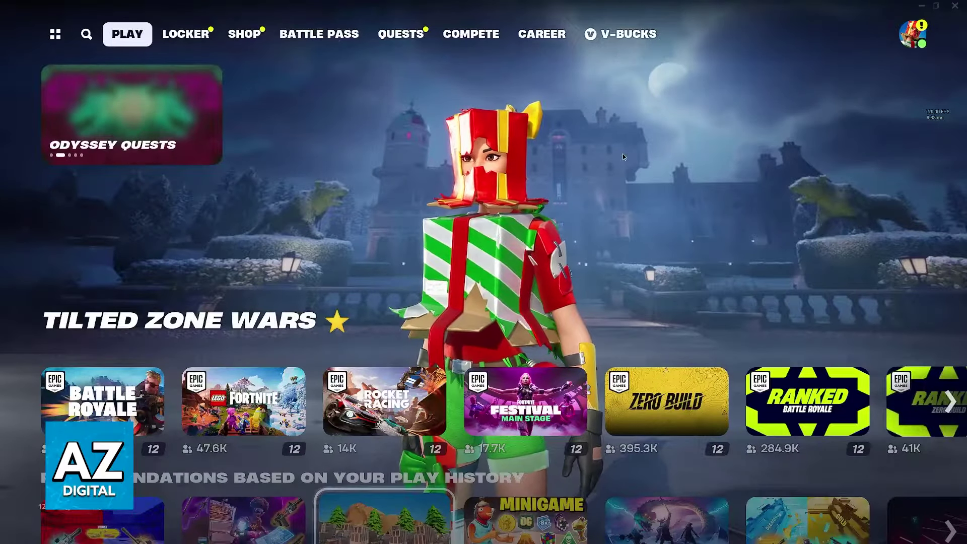
Open Fortnite's settings via the settings gear in the Social side panel.
click(915, 36)
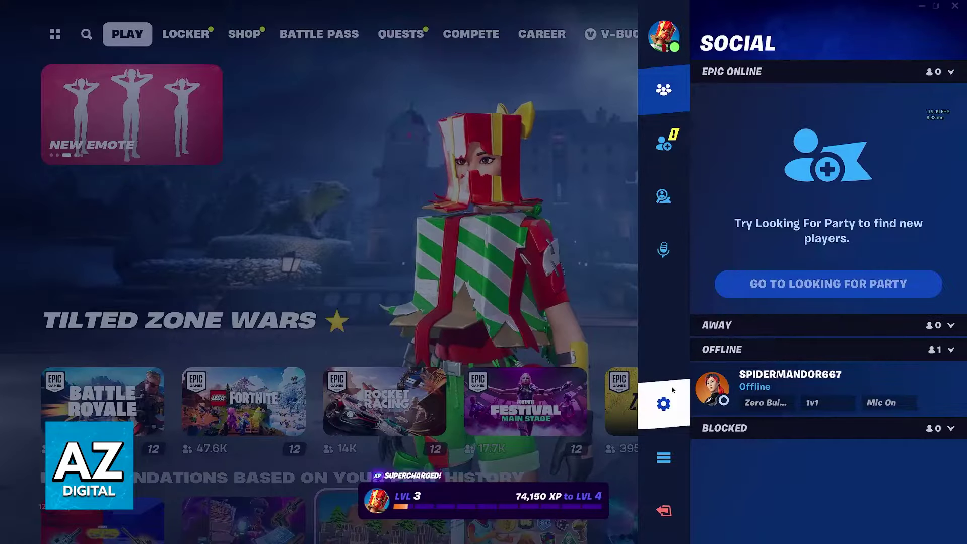
click(588, 292)
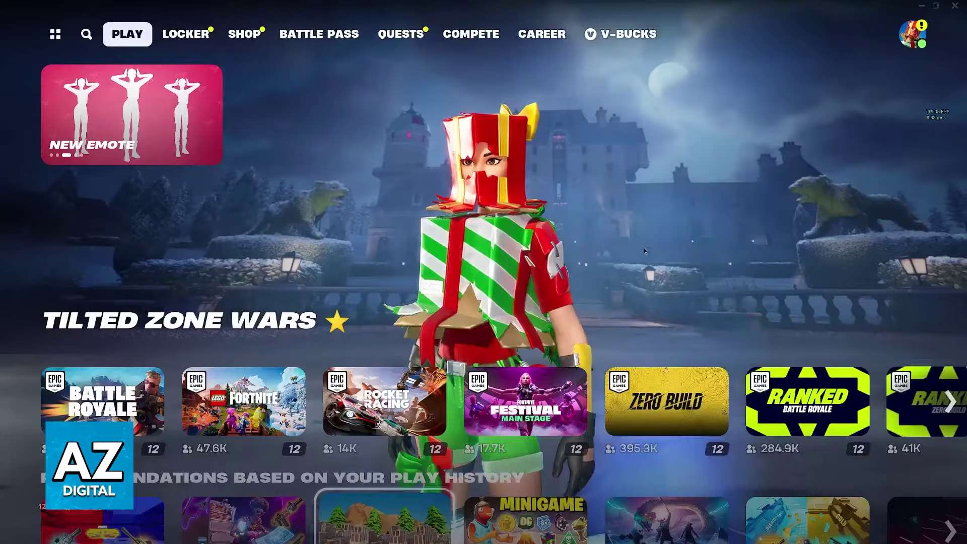
click(910, 38)
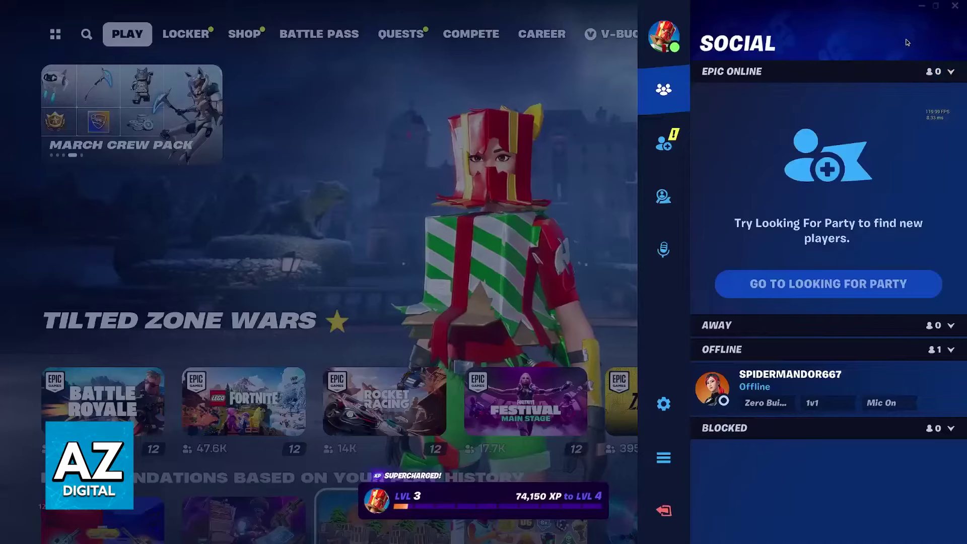
click(665, 400)
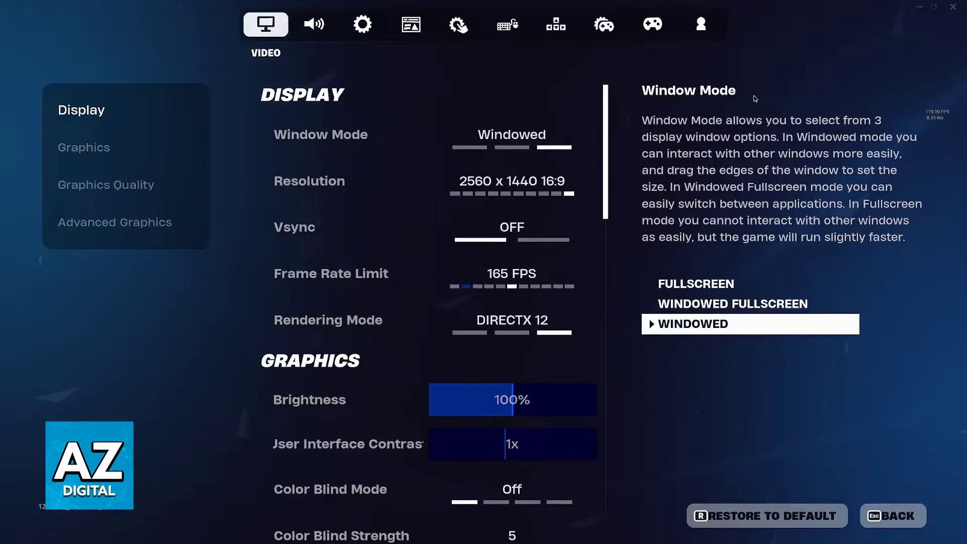
On the Audio tab, set Main volume to 54%, Music to 0% and Dialogue to 61%.
click(321, 27)
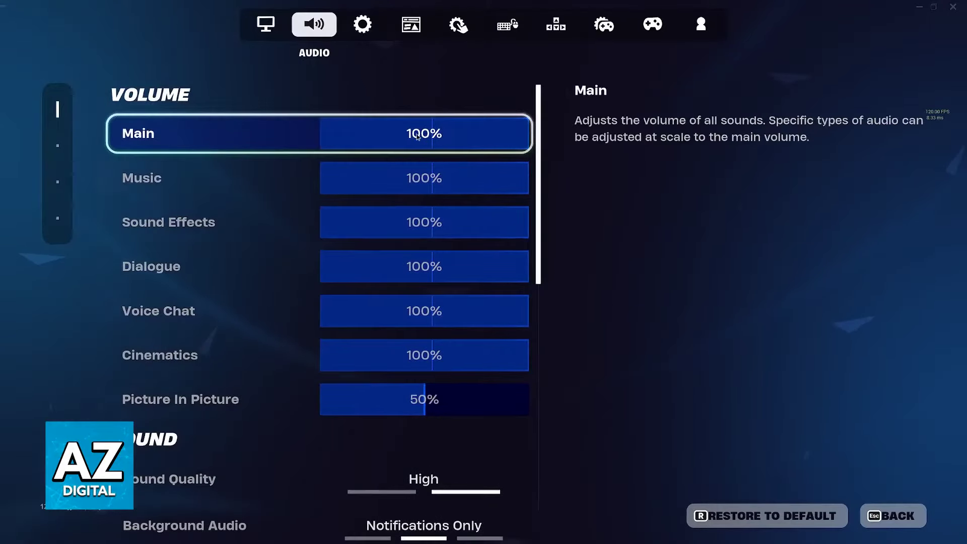
drag(479, 132, 306, 128)
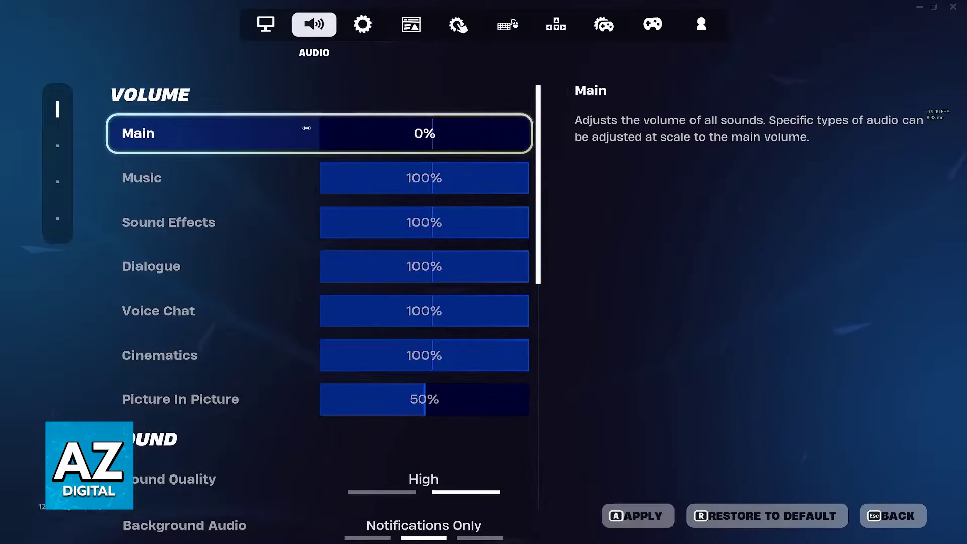
click(343, 132)
drag(350, 132, 538, 136)
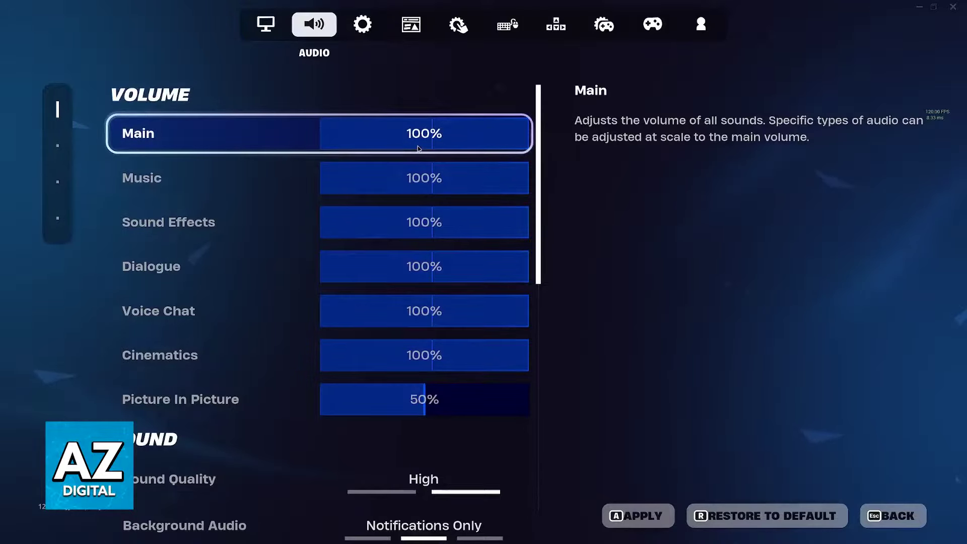
click(432, 139)
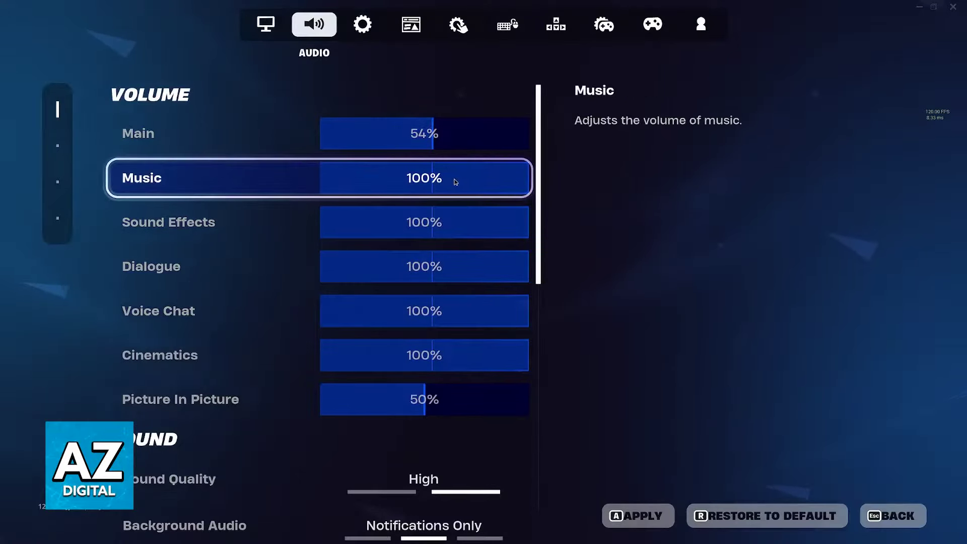
drag(456, 182, 294, 182)
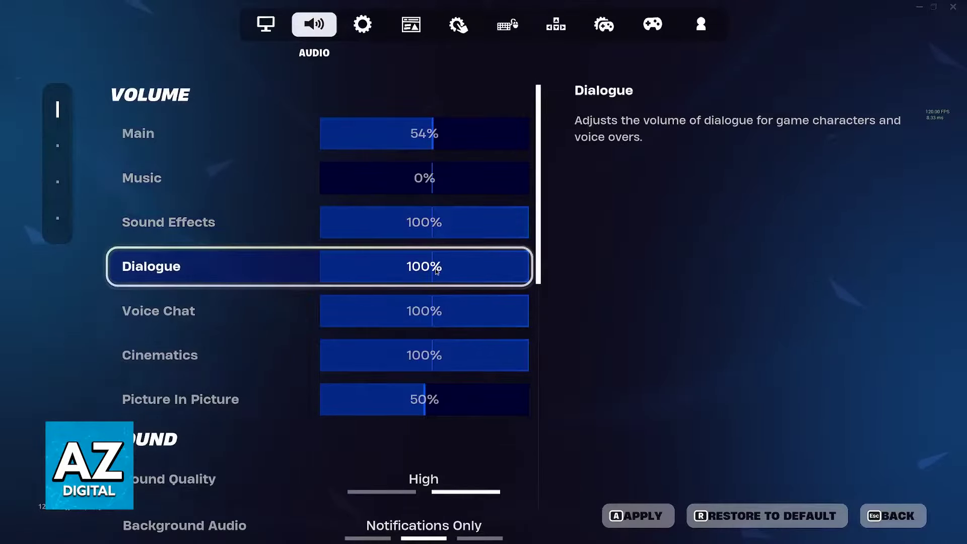
drag(483, 265, 448, 268)
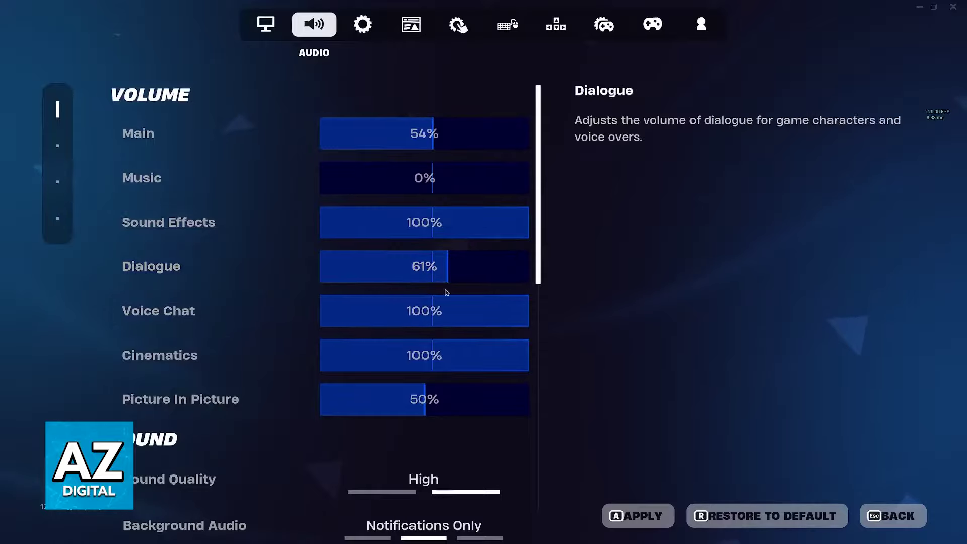
Scroll down to the Sound options and leave Visualize Sound Effects off.
scroll(464, 327, down, 4)
scroll(460, 292, down, 2)
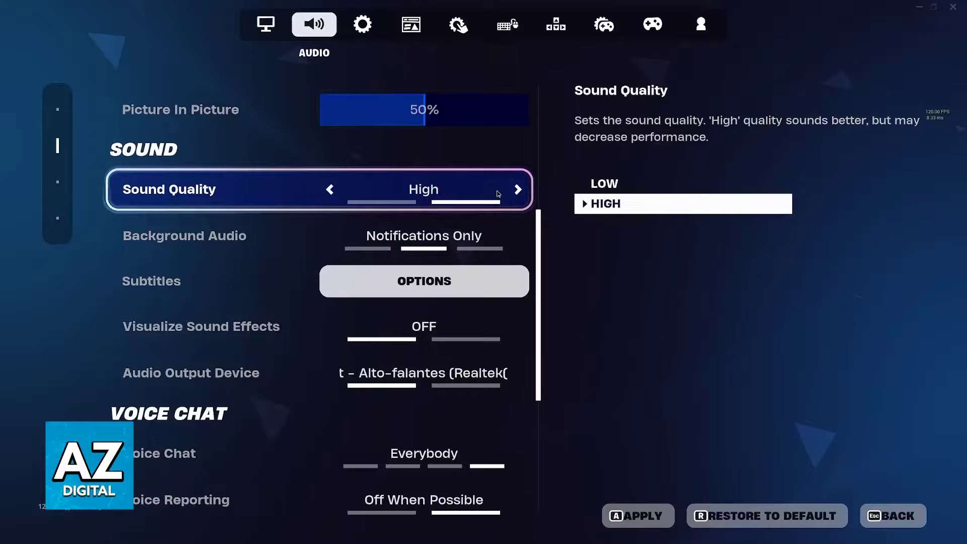
scroll(497, 194, down, 1)
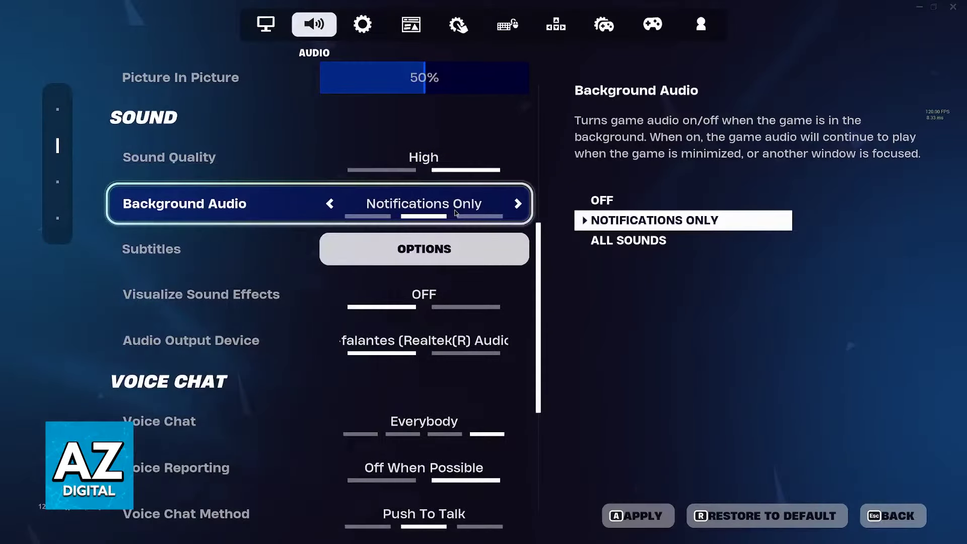
scroll(453, 213, down, 1)
scroll(436, 214, down, 1)
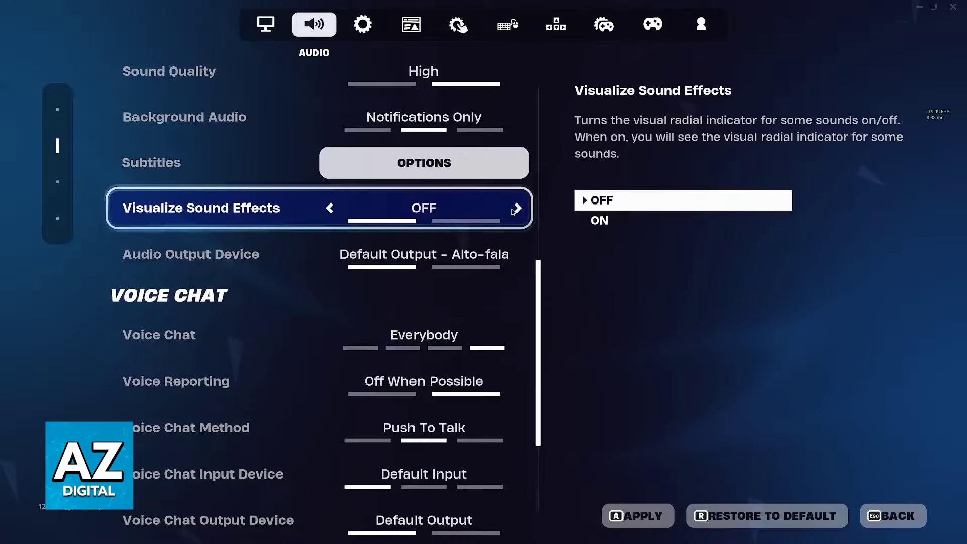
click(514, 209)
click(329, 209)
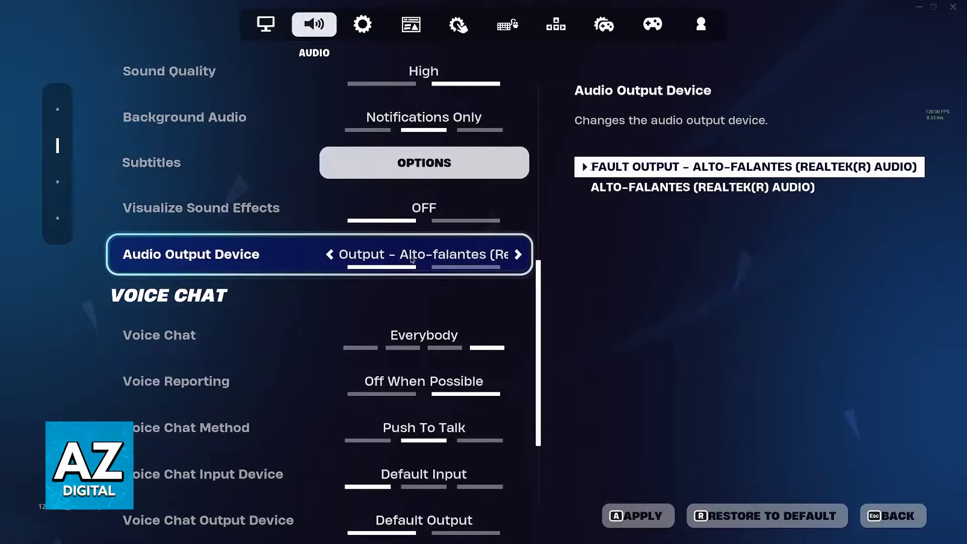
Keep Audio Output Device on Default Output and bring up Windows Settings.
click(517, 255)
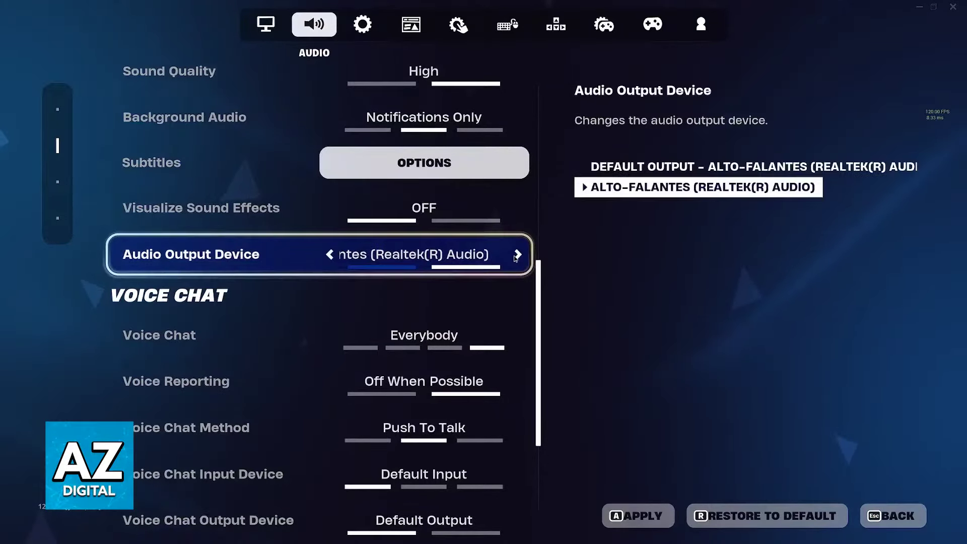
click(517, 255)
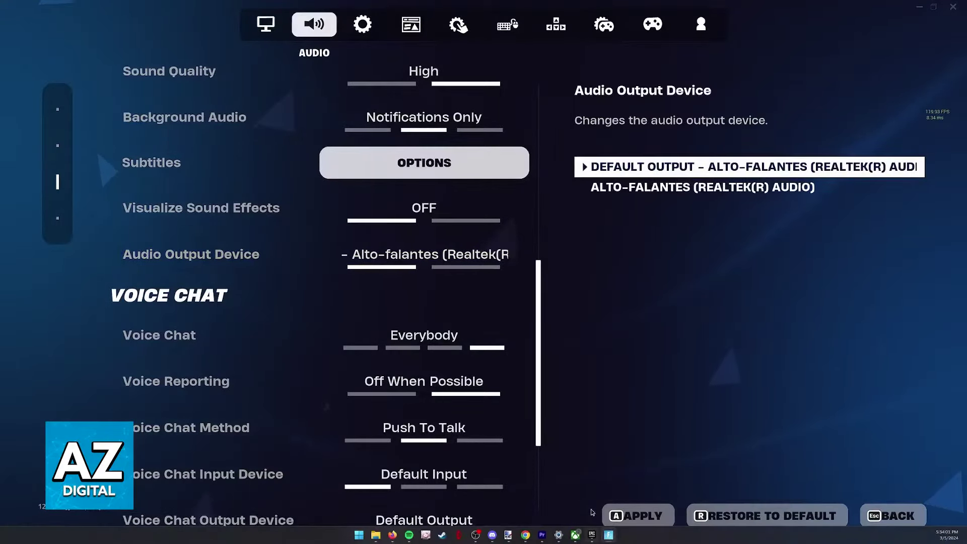
click(576, 534)
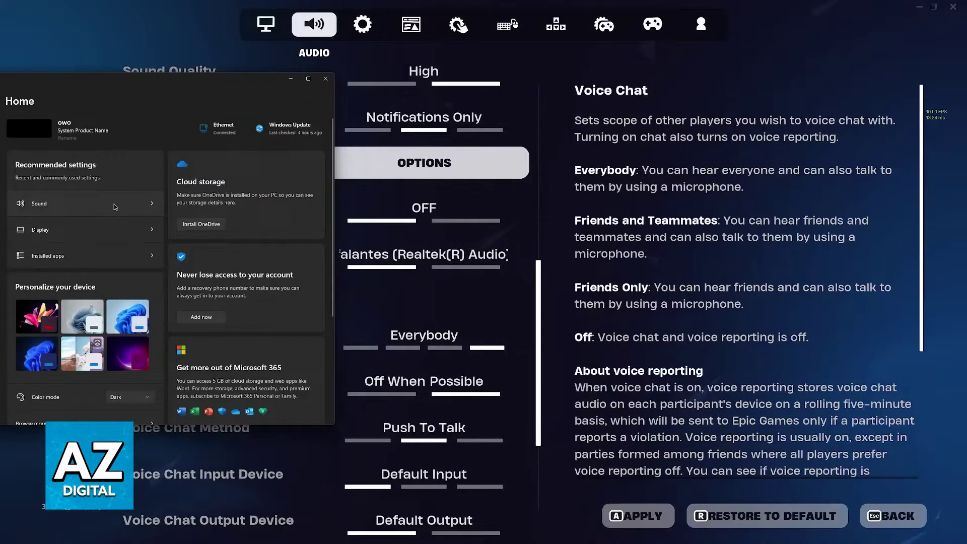
Go to System > Sound, open More sound settings, and move the Sound dialog into view.
click(85, 207)
scroll(80, 214, down, 5)
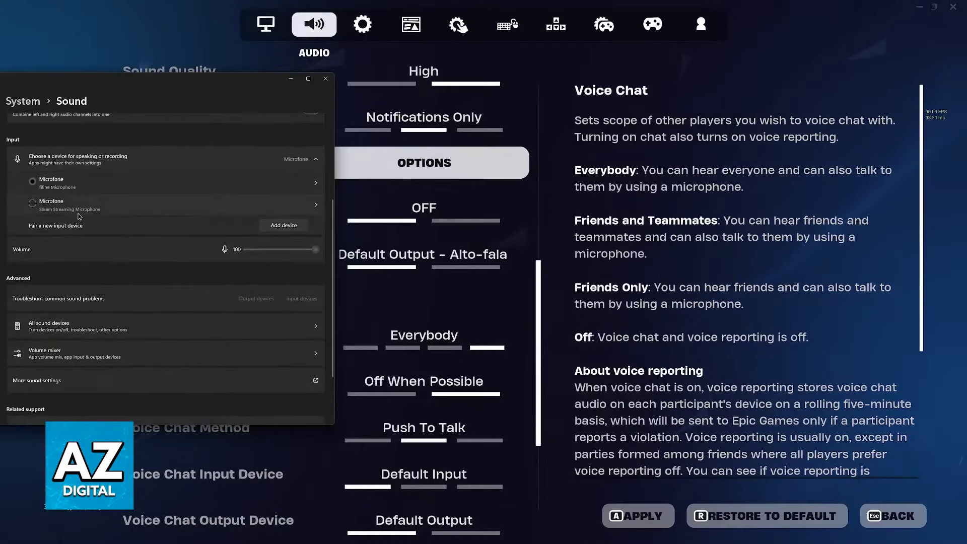
scroll(79, 217, down, 3)
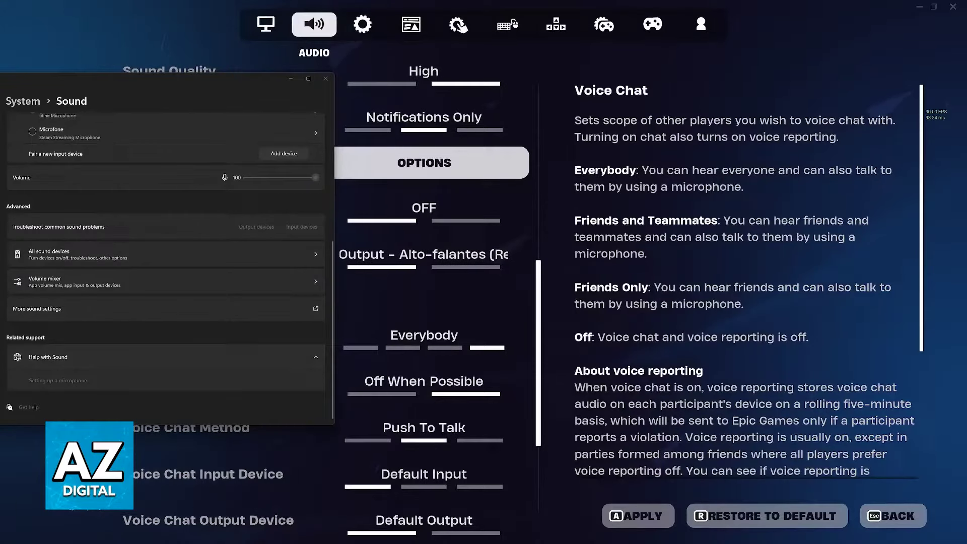
drag(890, 139, 519, 187)
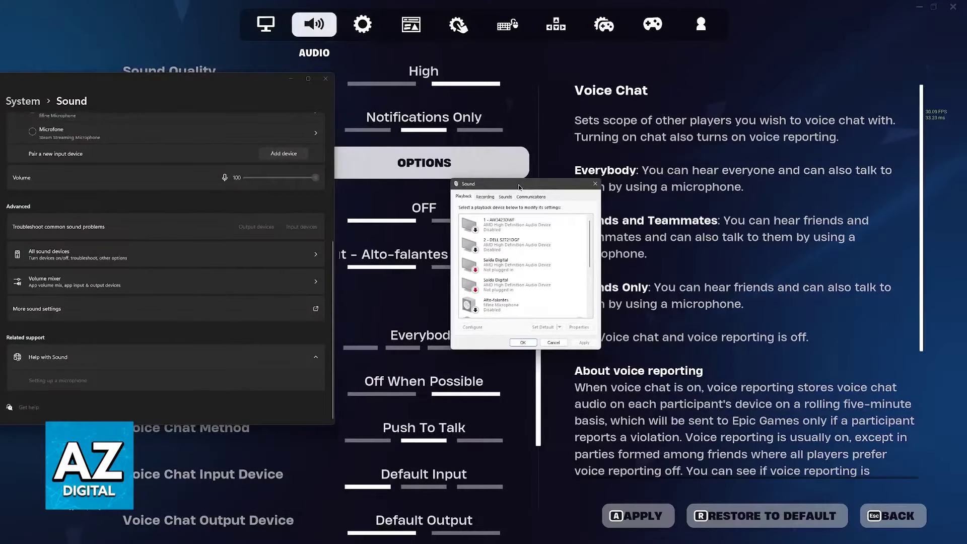
Make the Playback list show both disabled and disconnected devices.
right_click(499, 219)
click(528, 260)
right_click(527, 243)
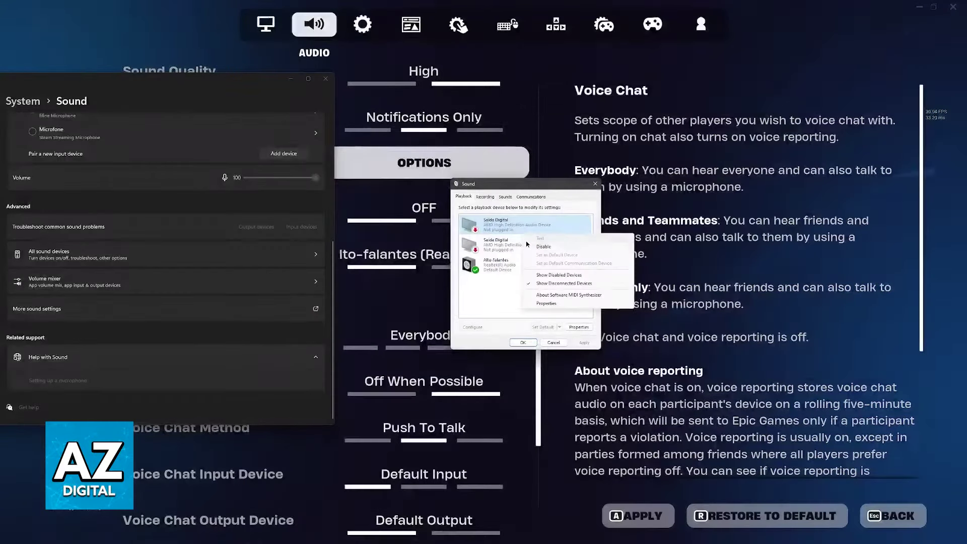
click(542, 284)
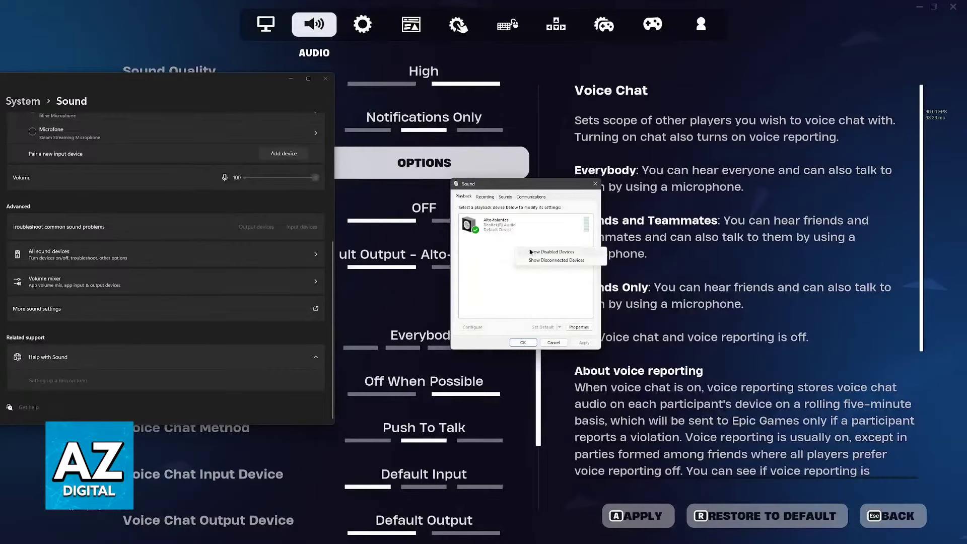
click(540, 262)
right_click(529, 252)
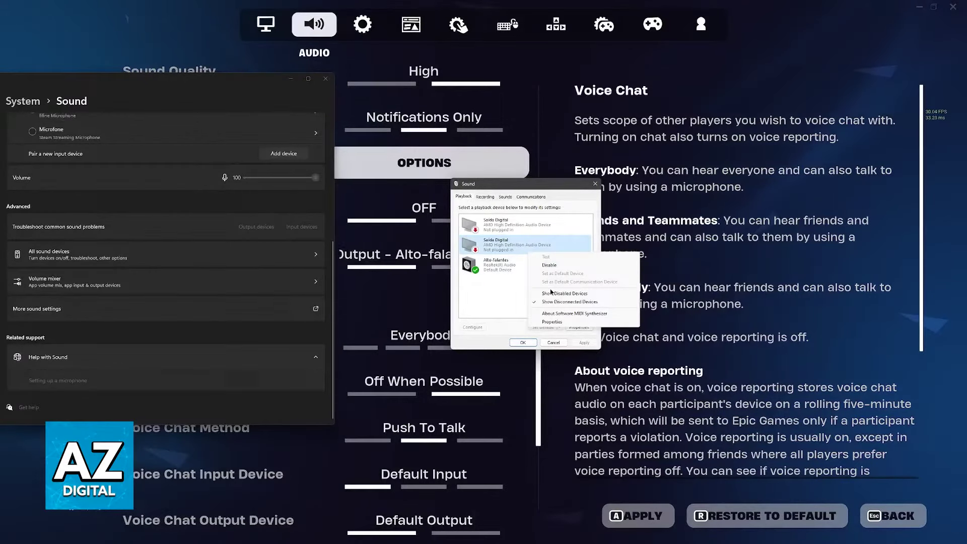
click(554, 294)
drag(591, 243, 595, 261)
Leave the fifine Alto-falantes speakers disabled, then return to Fortnite's audio settings.
right_click(498, 261)
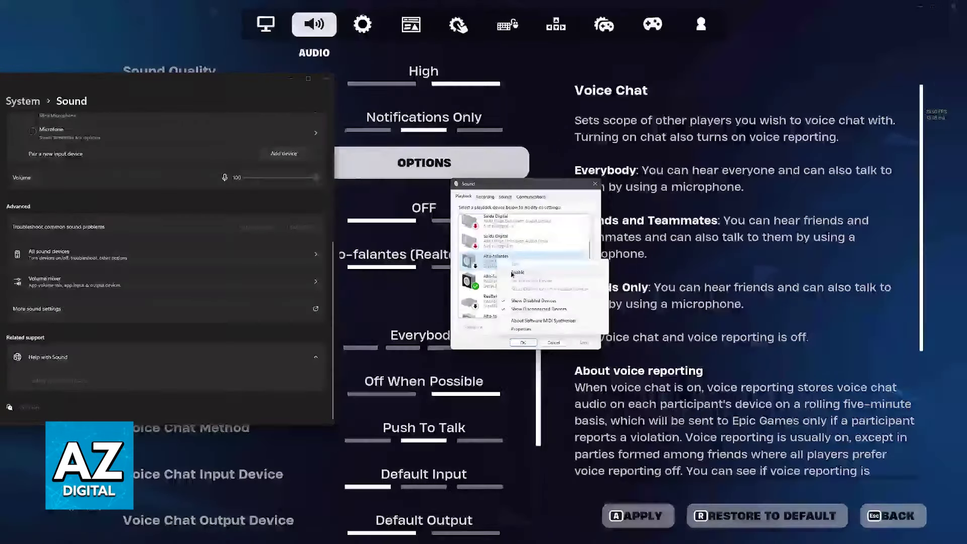
click(512, 273)
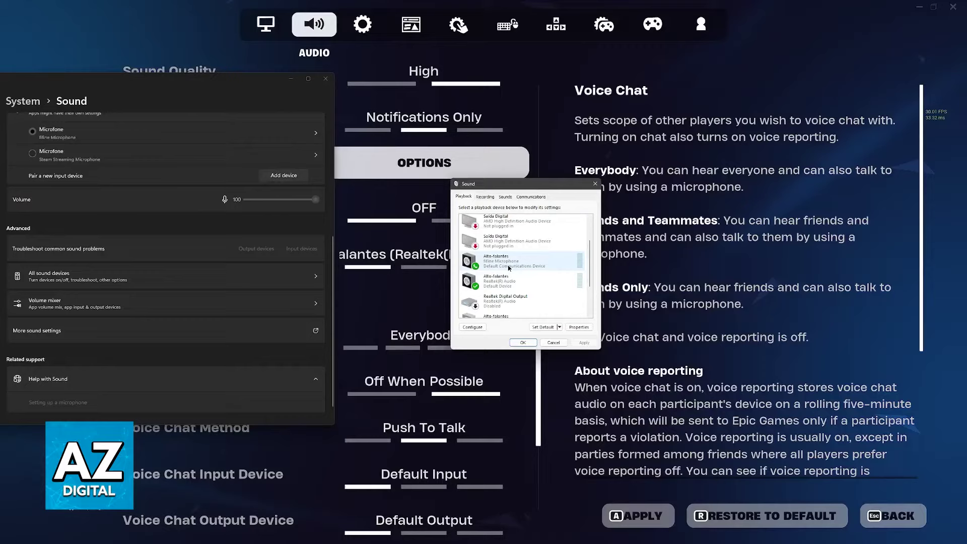
right_click(509, 266)
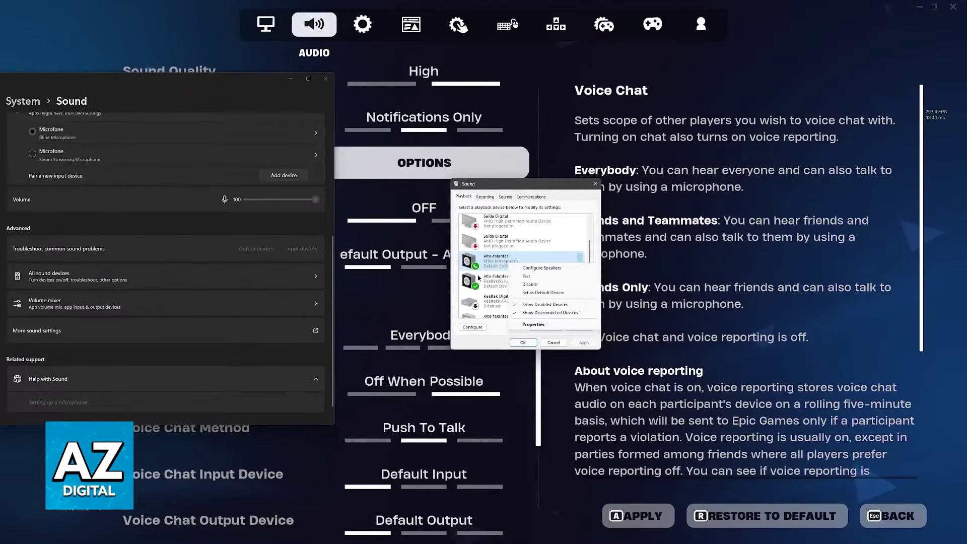
click(528, 284)
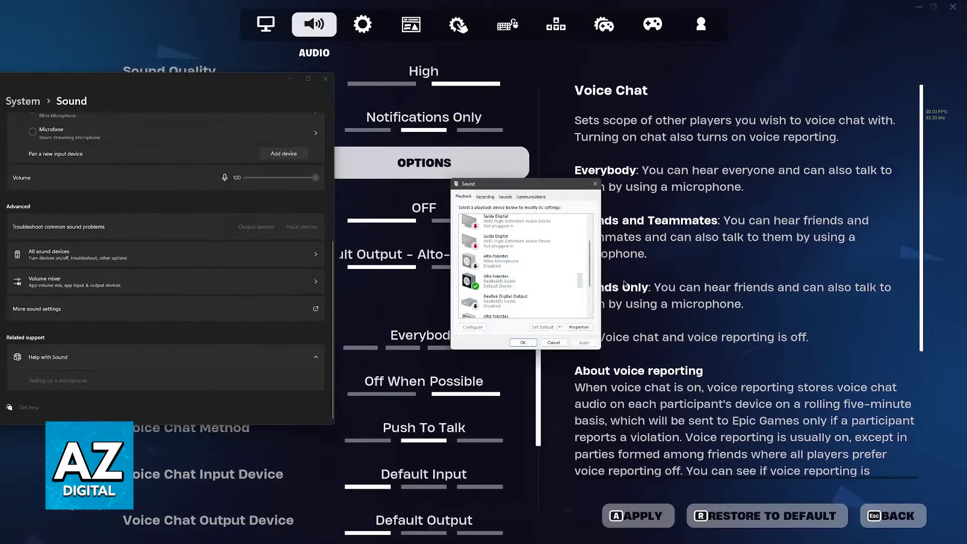
click(488, 258)
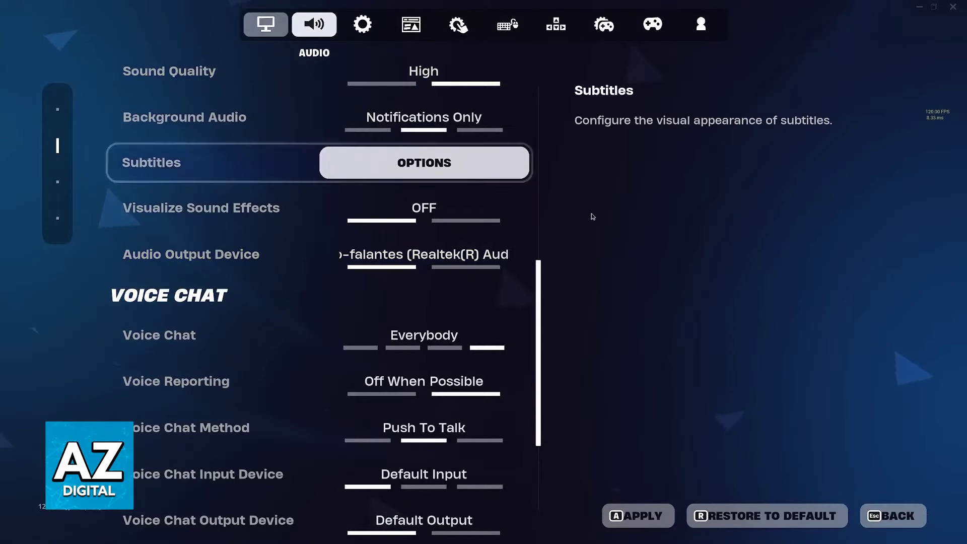
Exit Fortnite's settings without saving and launch Device Manager from the Win+X menu.
key(Escape)
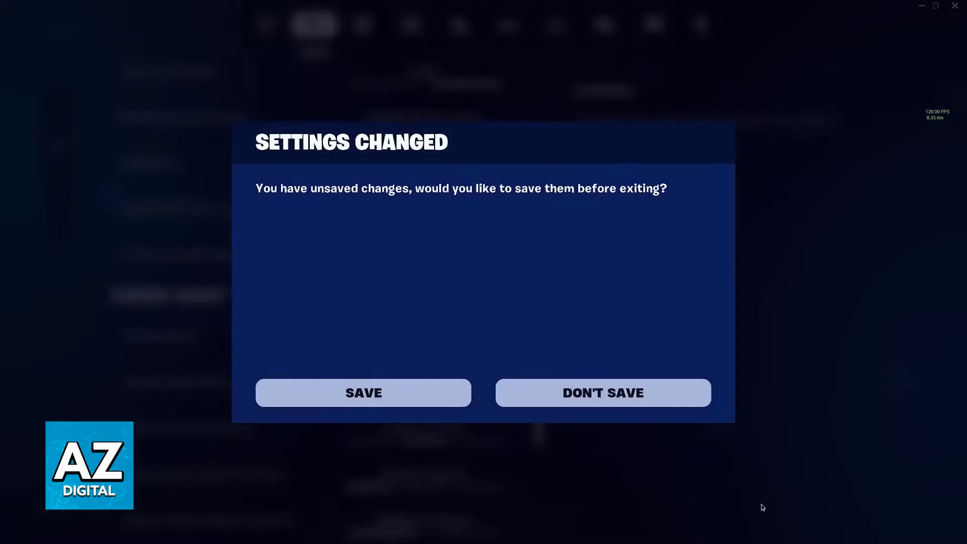
click(574, 406)
right_click(351, 535)
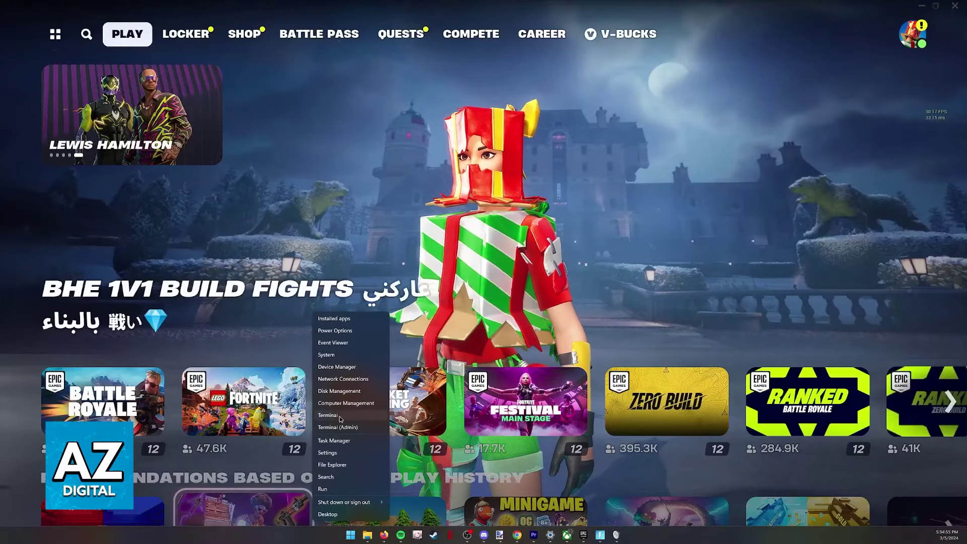
click(403, 403)
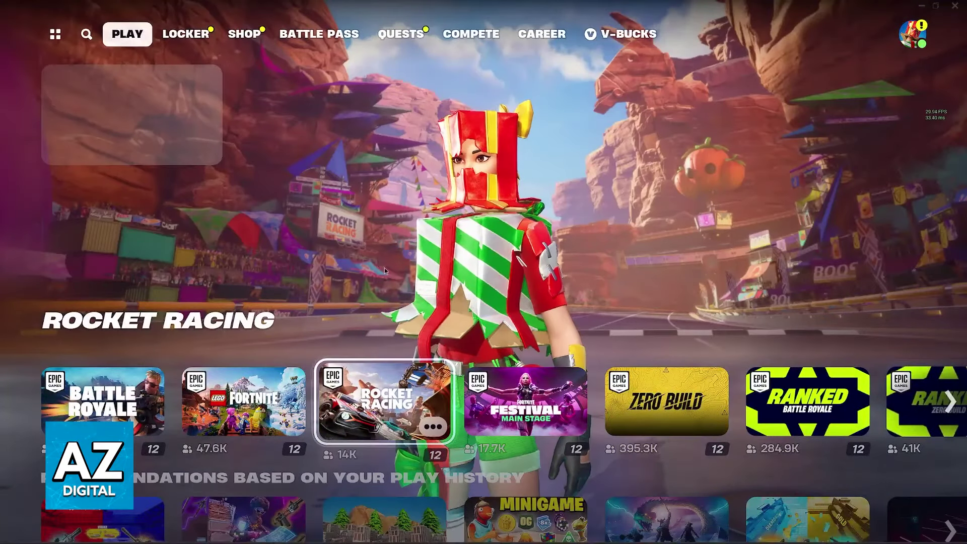
Under Audio inputs and outputs, start Update driver for the Realtek Alto-falantes.
click(452, 191)
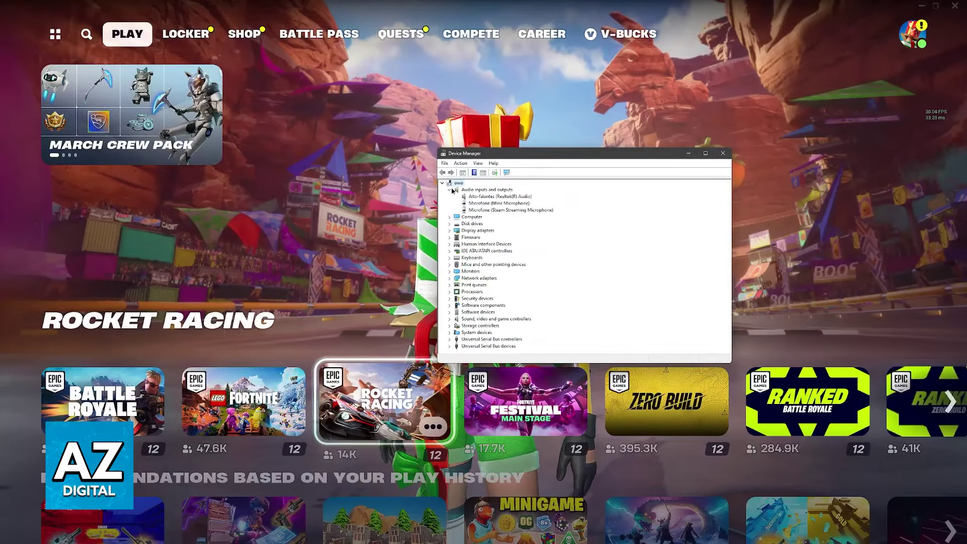
click(476, 190)
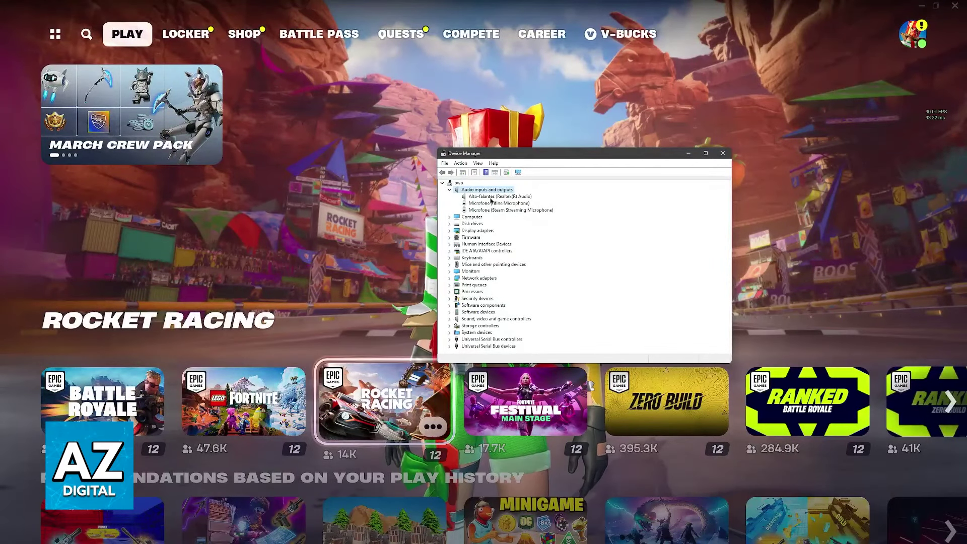
right_click(496, 196)
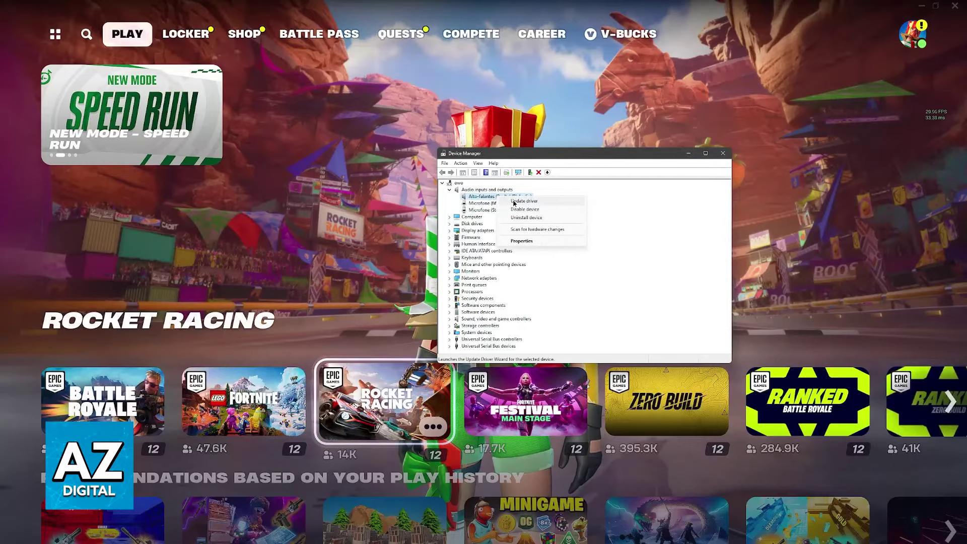
click(515, 201)
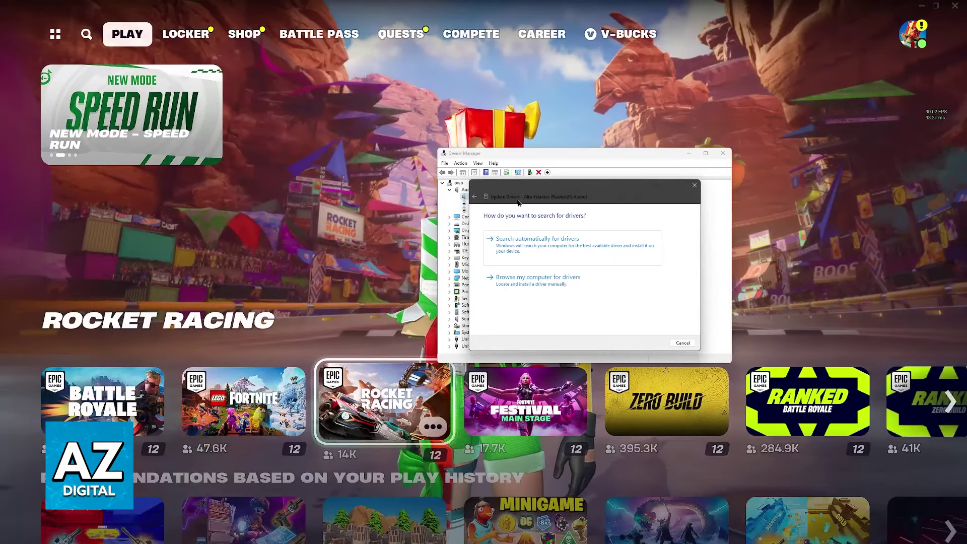